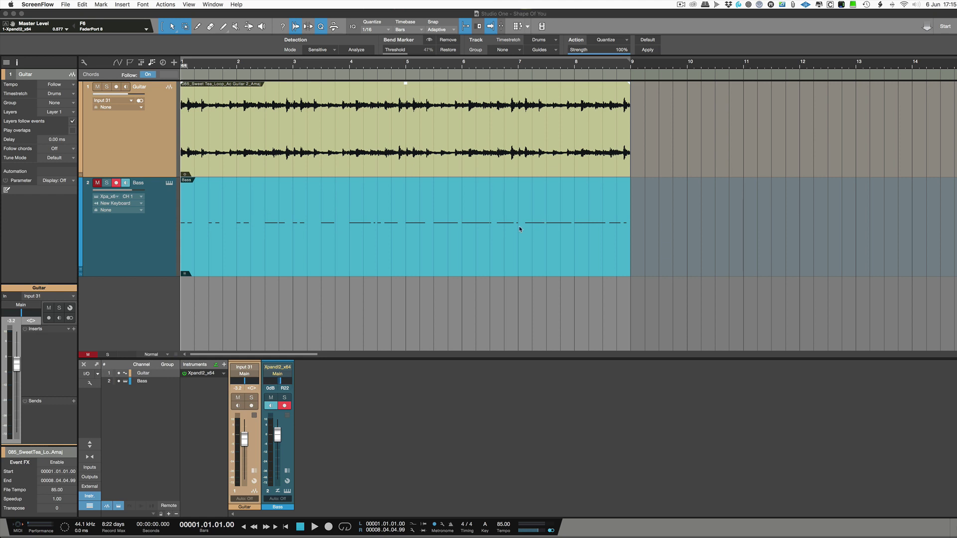
Play the song once from the start to hear the guitar loop
click(386, 414)
key(space)
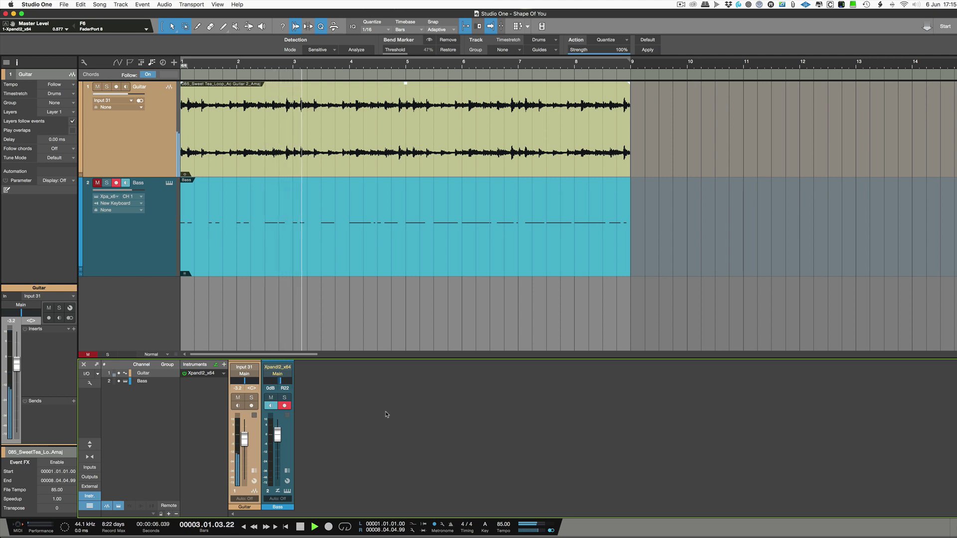
key(space)
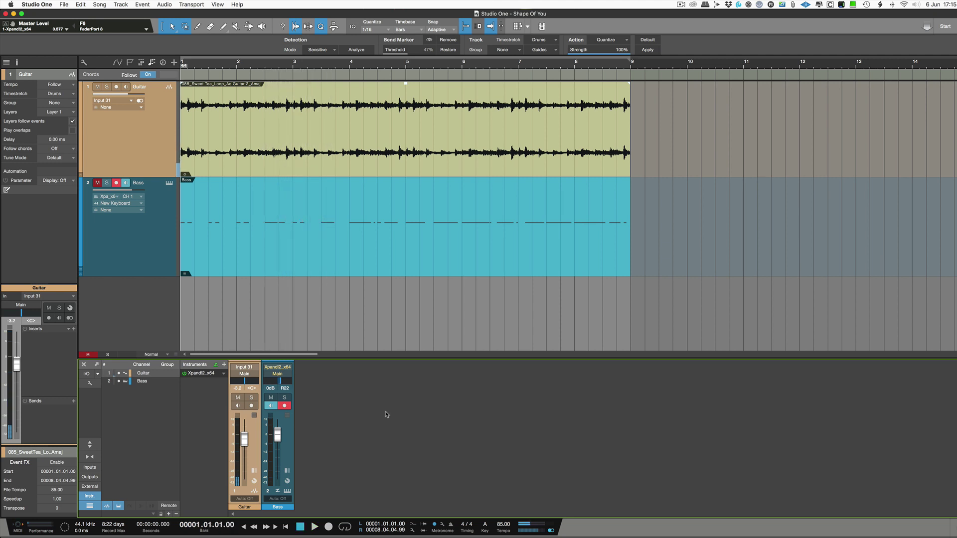
Run Detect Chords on the guitar event from its Audio submenu
right_click(369, 143)
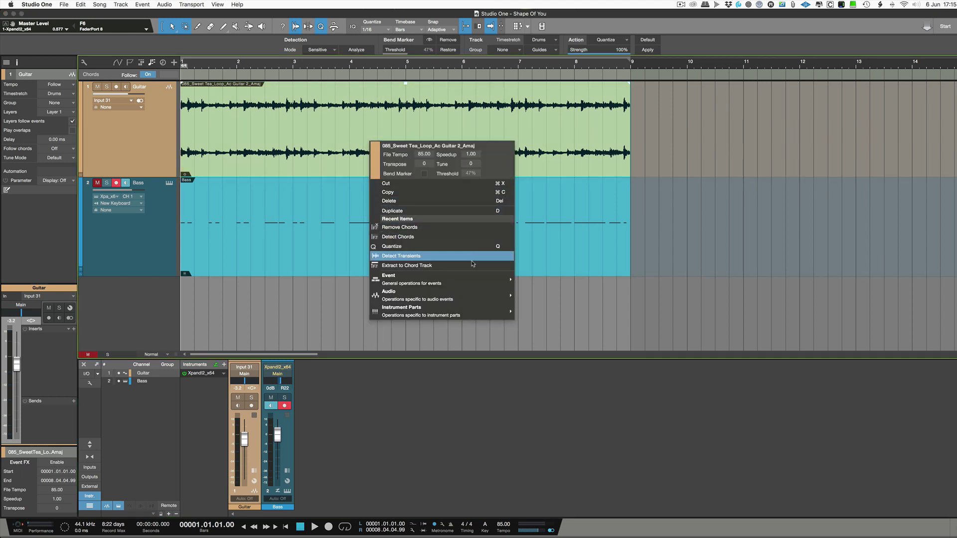
mouse_move(478, 295)
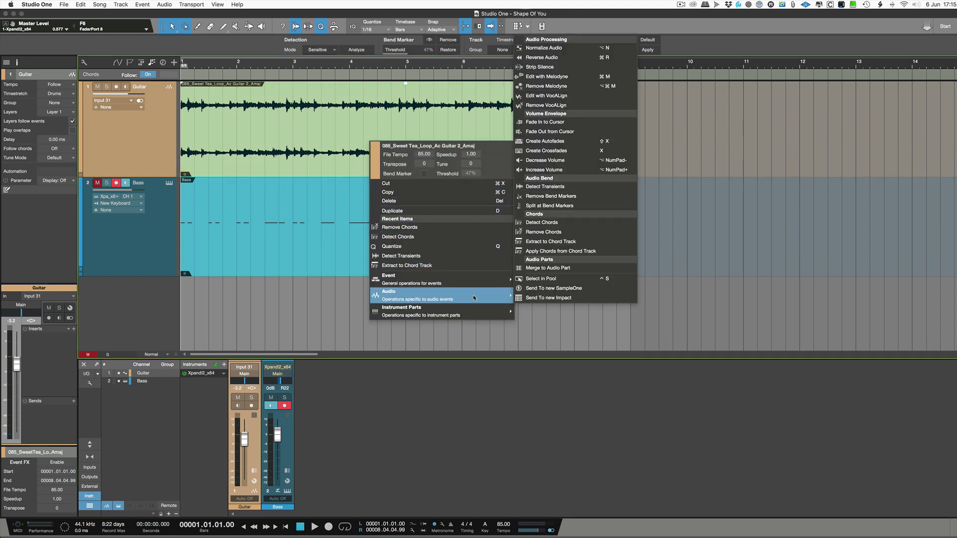
click(602, 223)
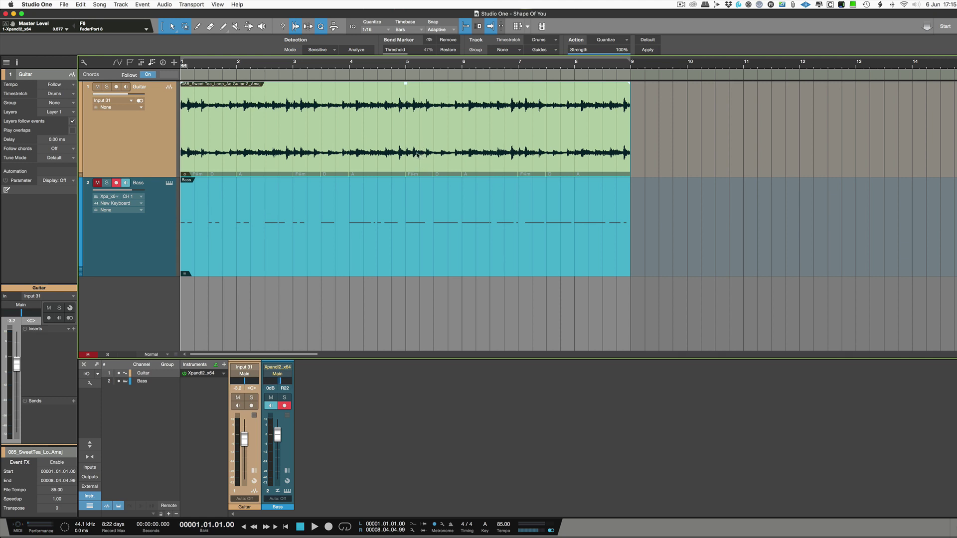
Open the guitar loop in an enlarged, zoomed-out audio editor and play it to check the F#m, D and A chords
double_click(416, 151)
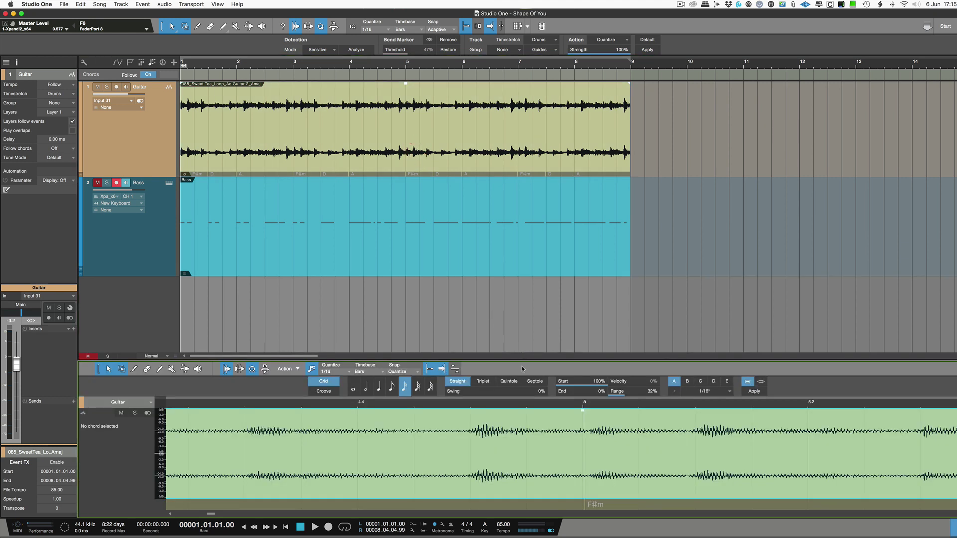
drag(517, 334, 517, 300)
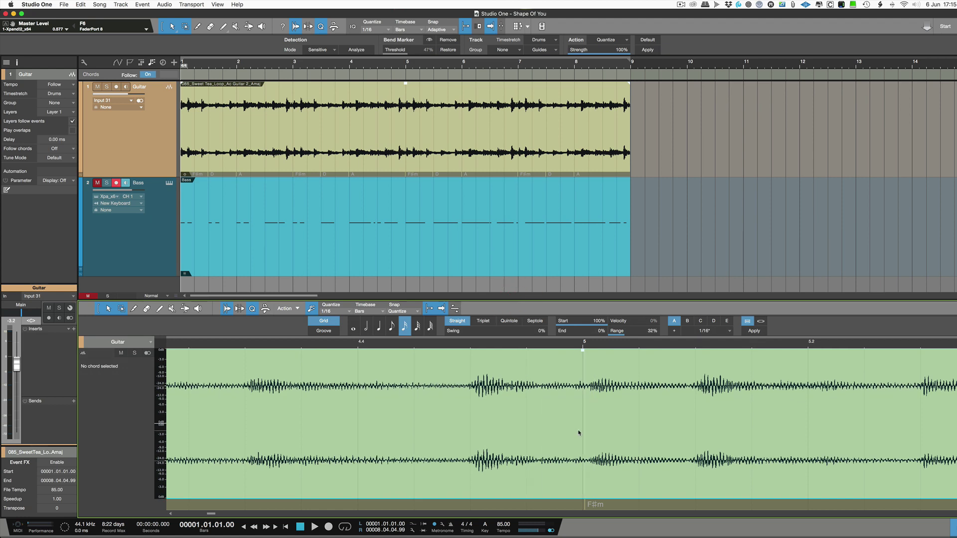
scroll(579, 433, down, 3)
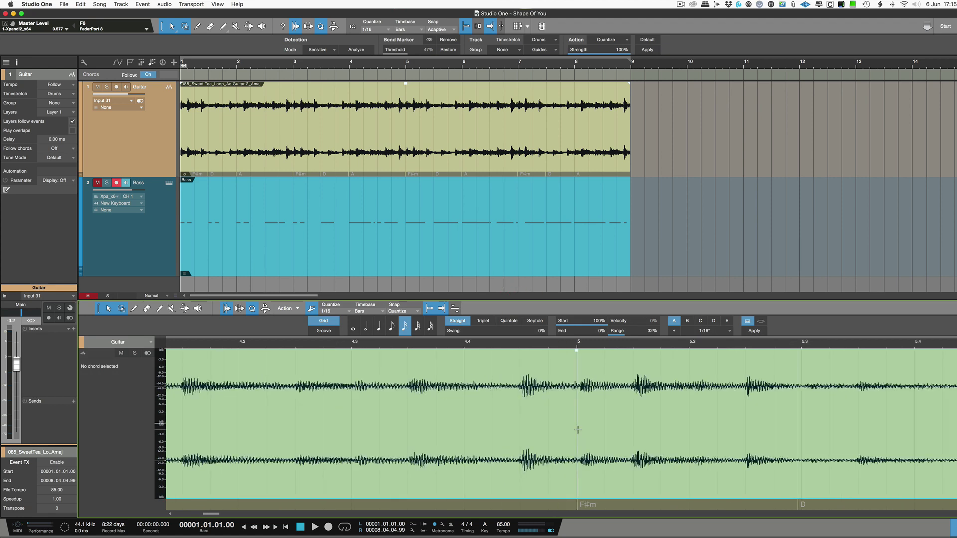
scroll(578, 430, down, 3)
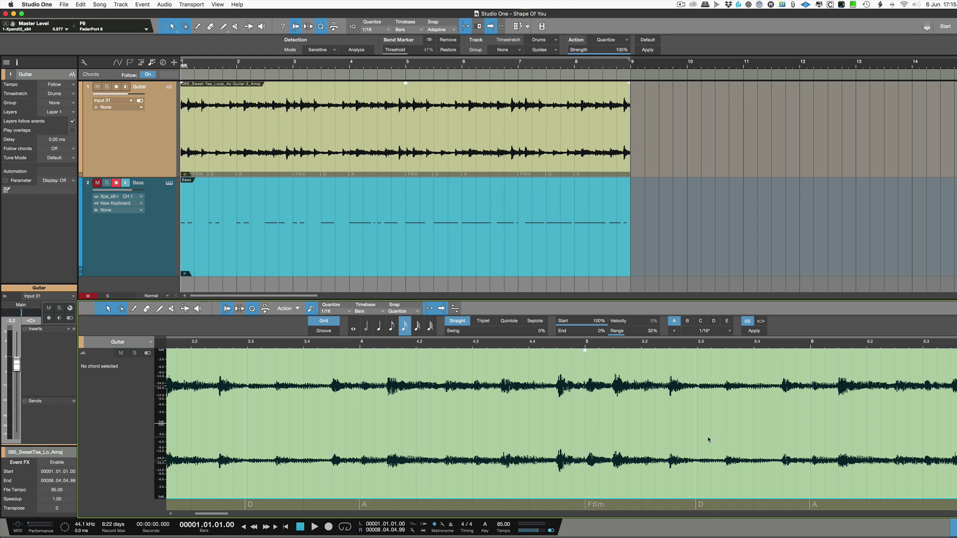
scroll(520, 467, down, 3)
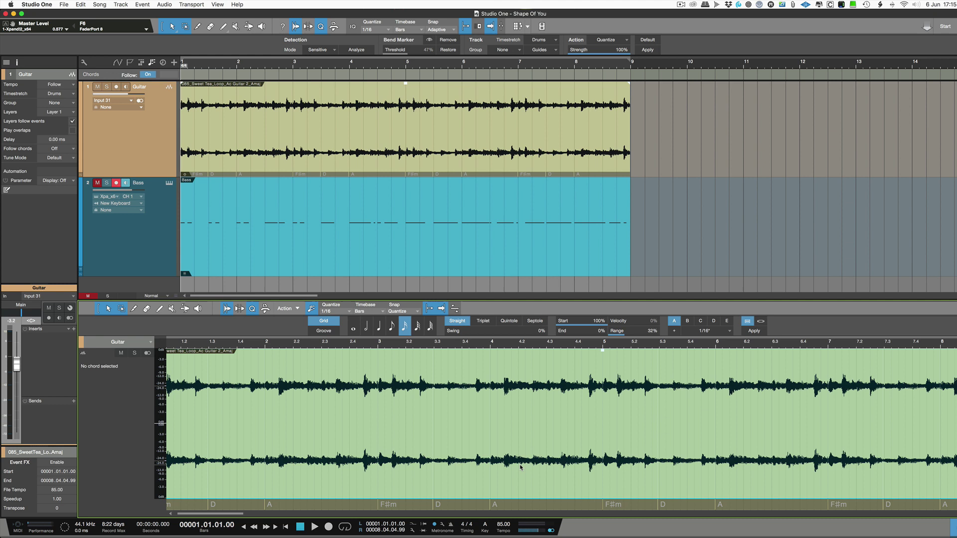
scroll(520, 467, left, 1)
key(space)
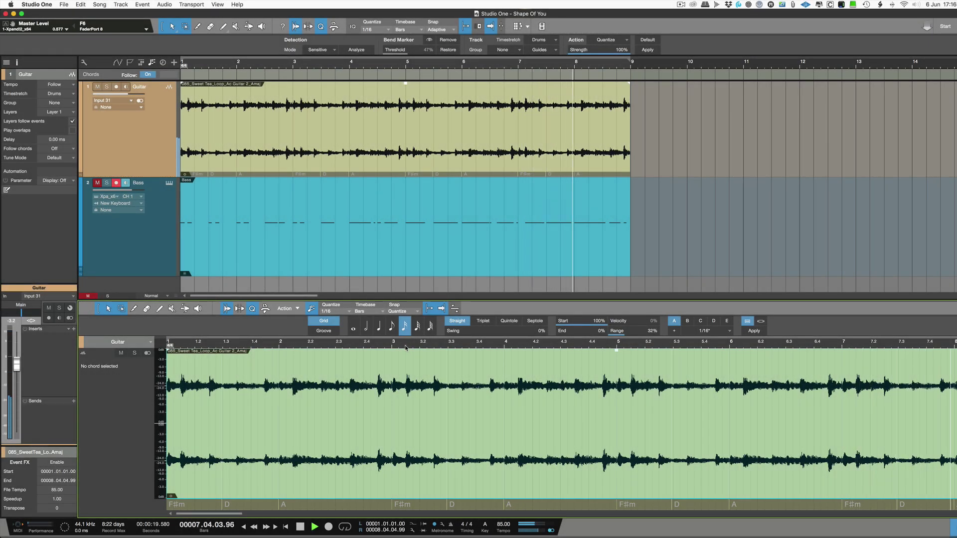
key(space)
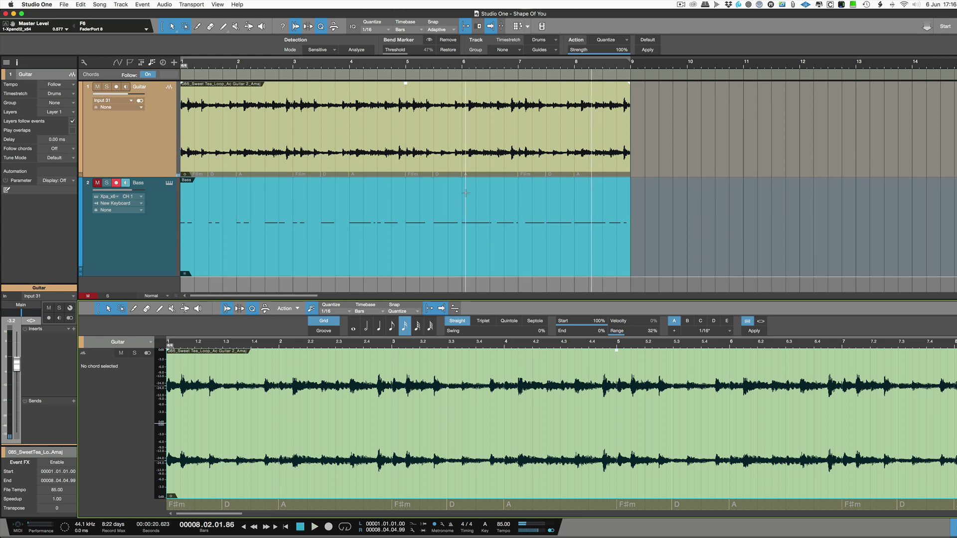
Extract the guitar event's chords to the Chord Track, then hide and reshow that track
right_click(447, 145)
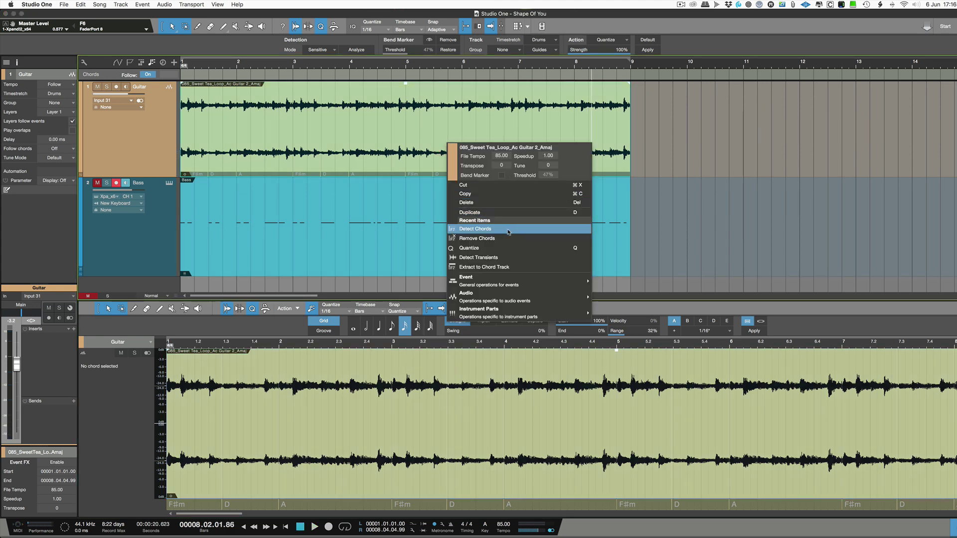
click(515, 271)
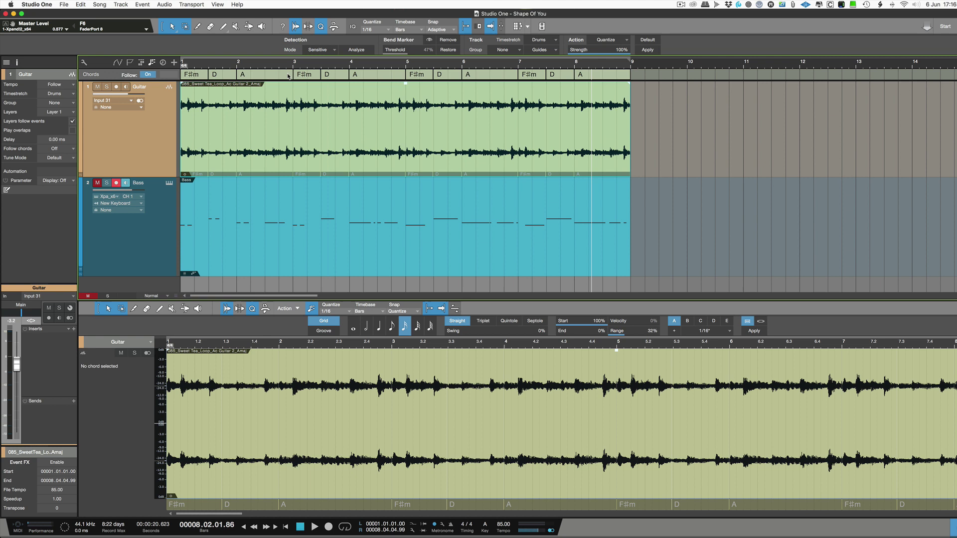
click(152, 63)
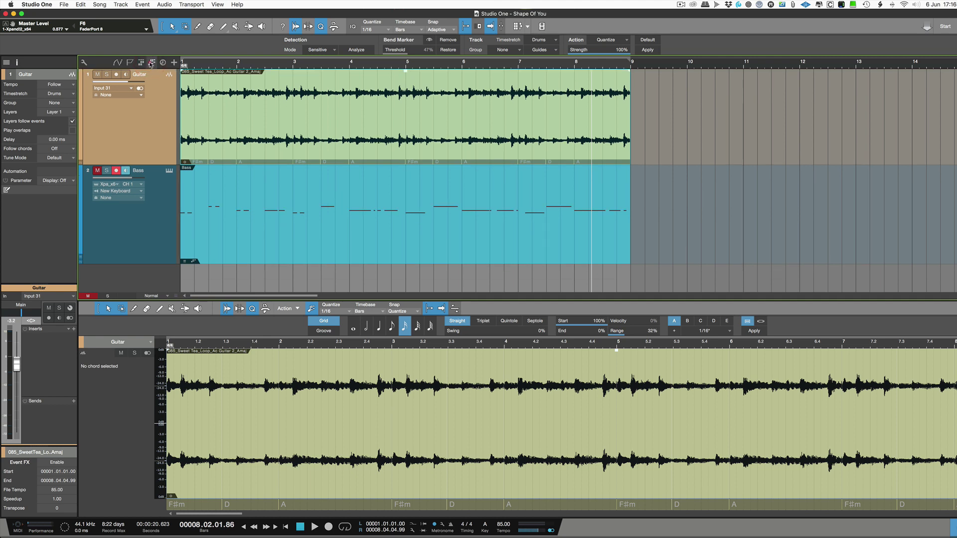
click(152, 62)
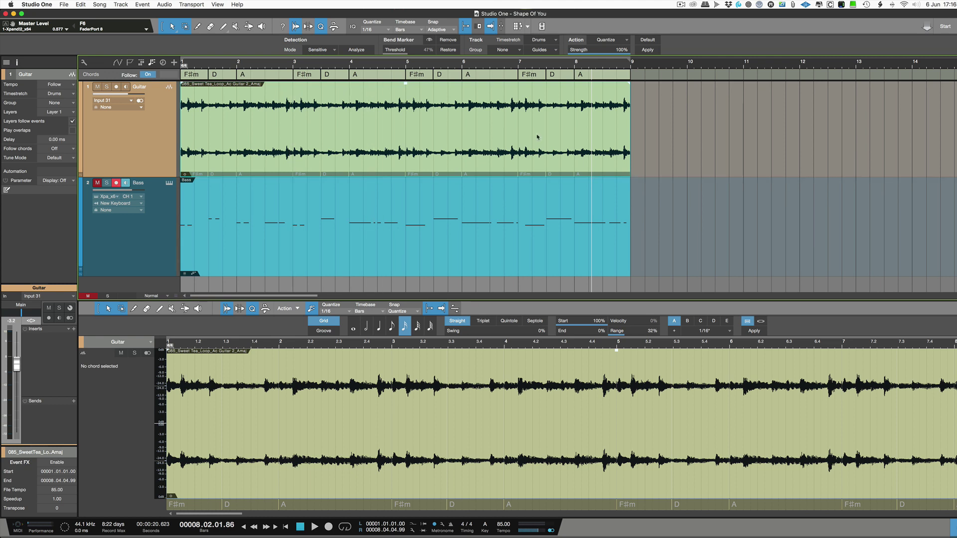
Loop bars 1–9, set the Bass track's Follow chords to Off, and play the song back
key(slash)
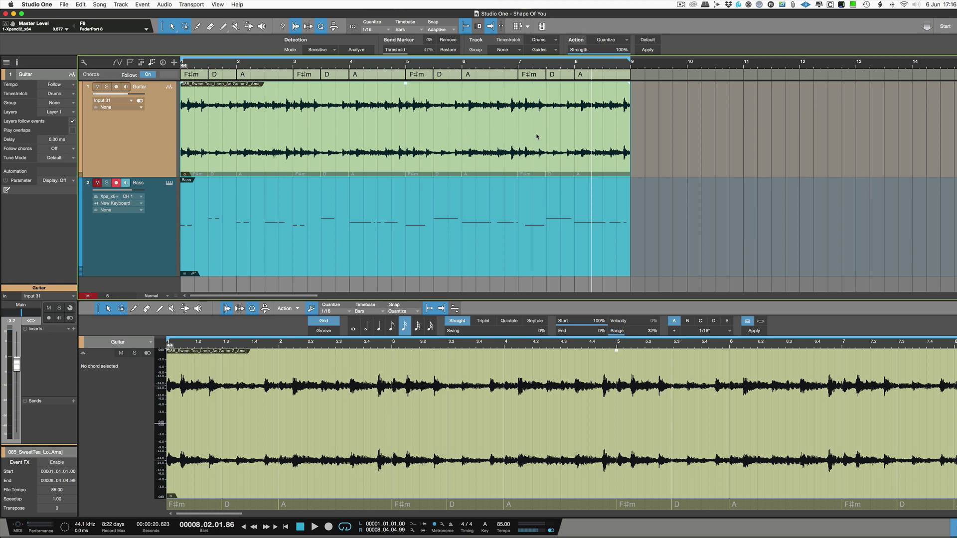
key(F3)
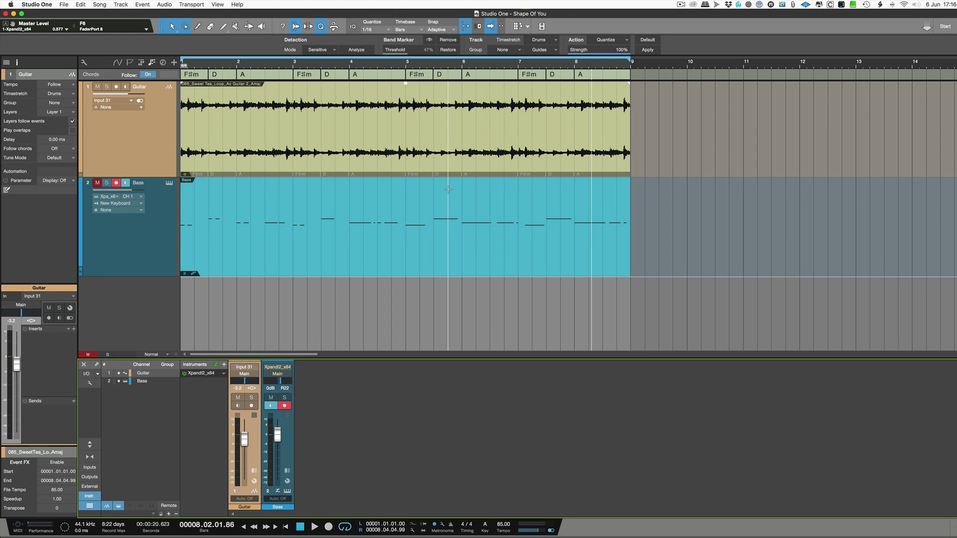
click(133, 246)
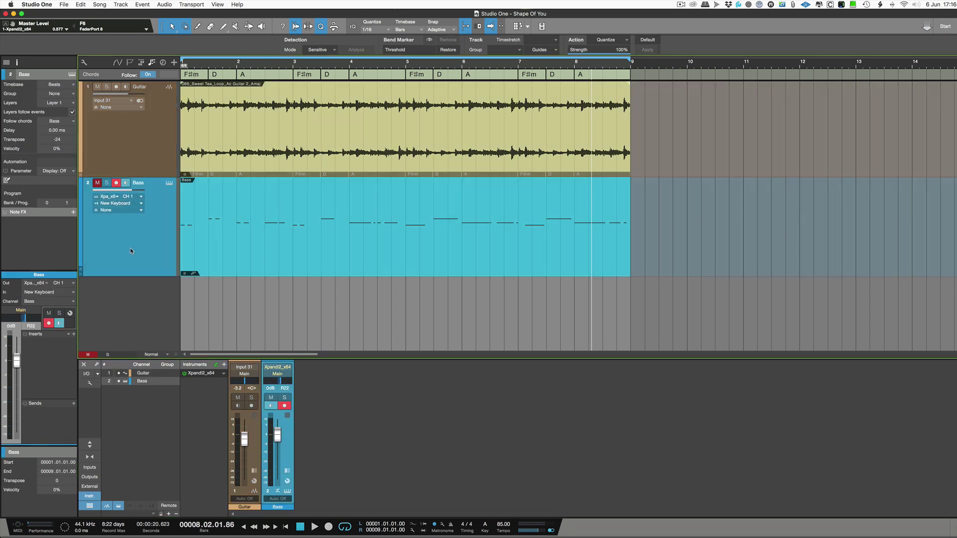
click(73, 122)
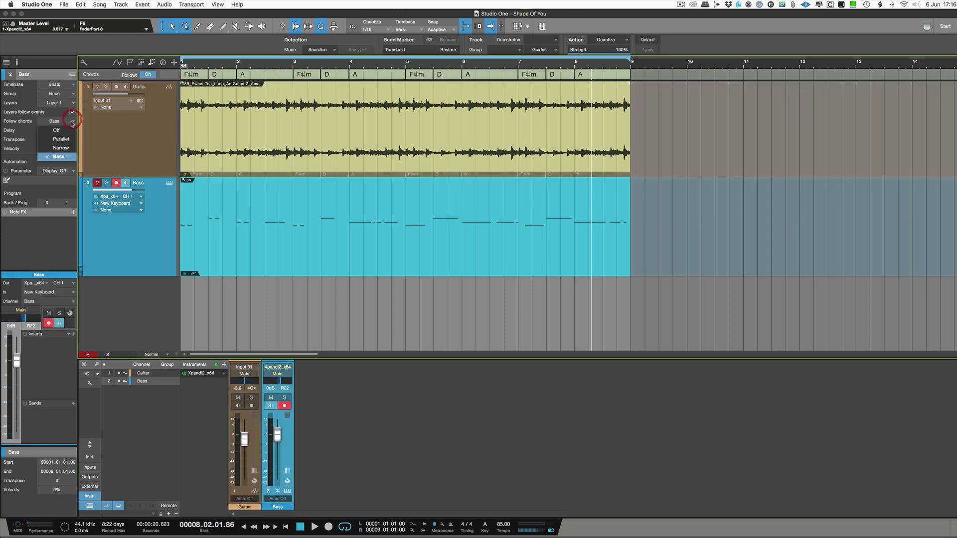
click(55, 113)
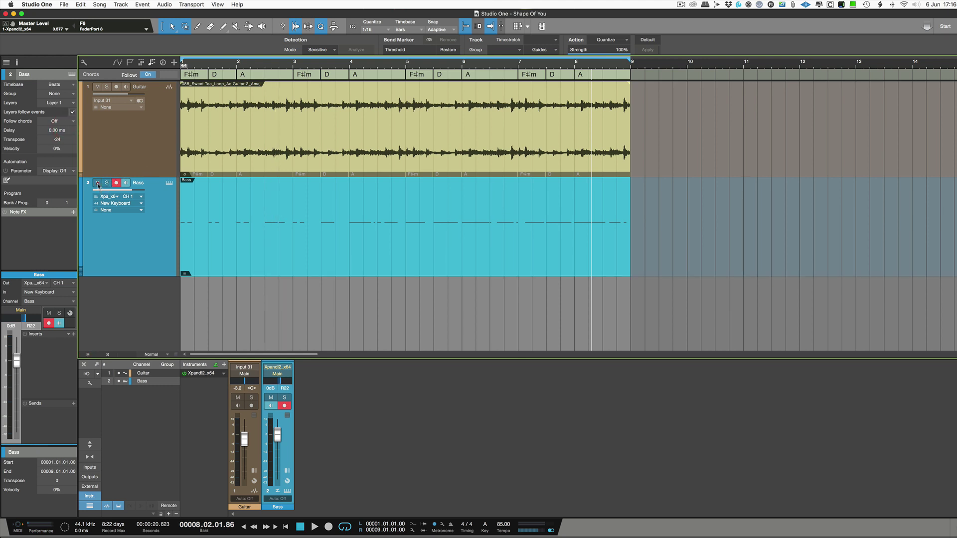
key(space)
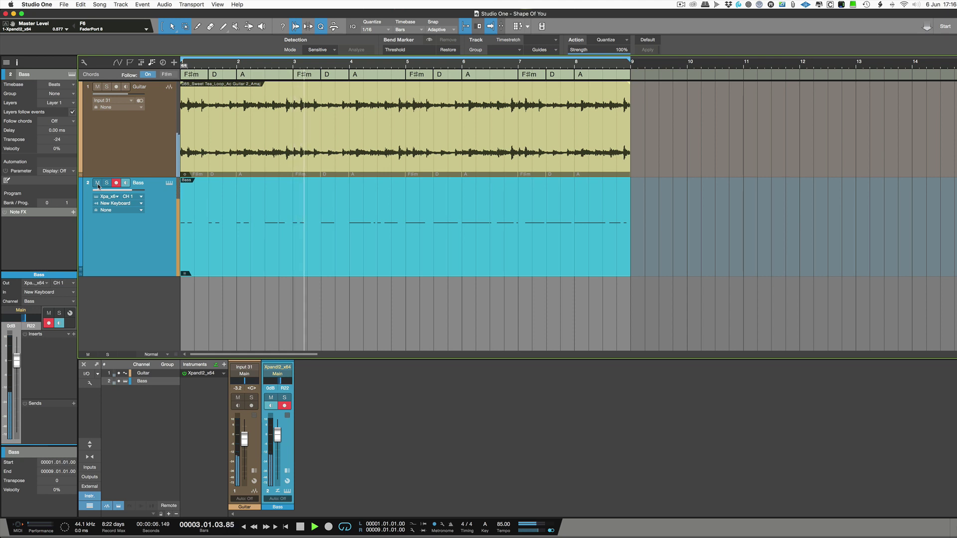
key(space)
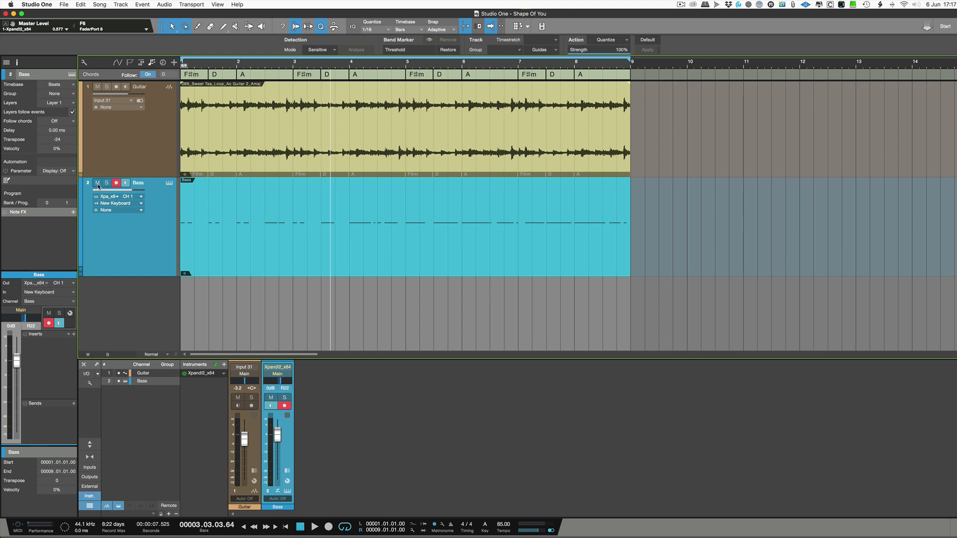
Open the Bass part in the note editor, zoomed to fit the whole part
click(71, 122)
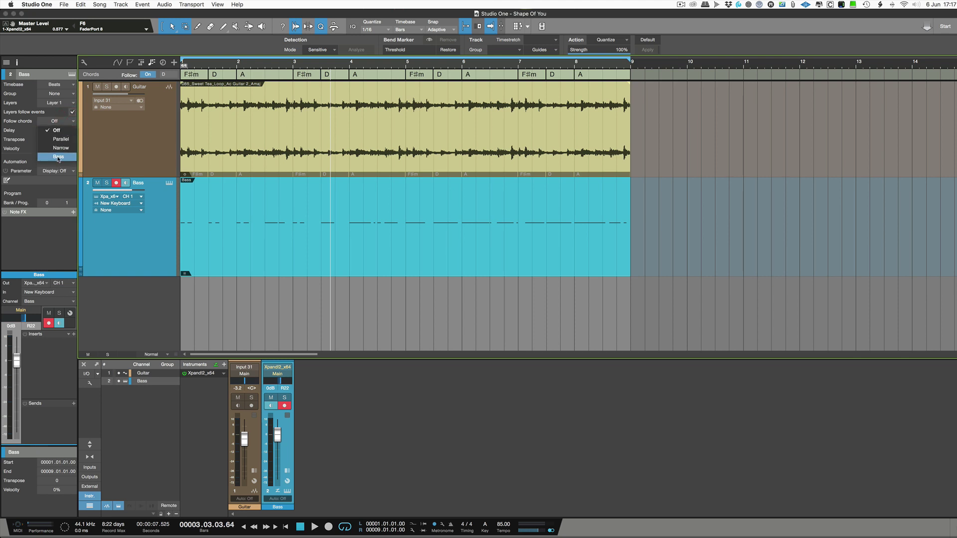
click(222, 254)
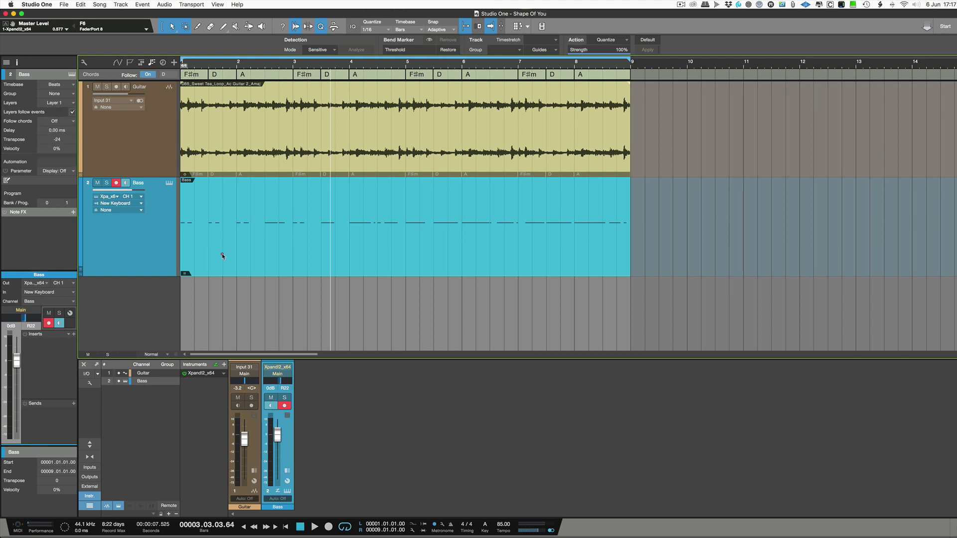
double_click(248, 252)
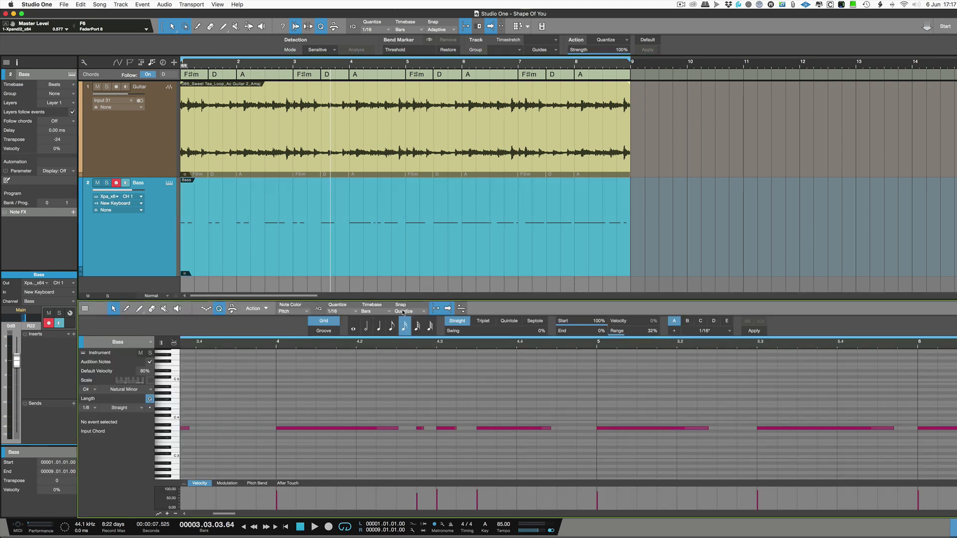
click(492, 344)
key(shift+f)
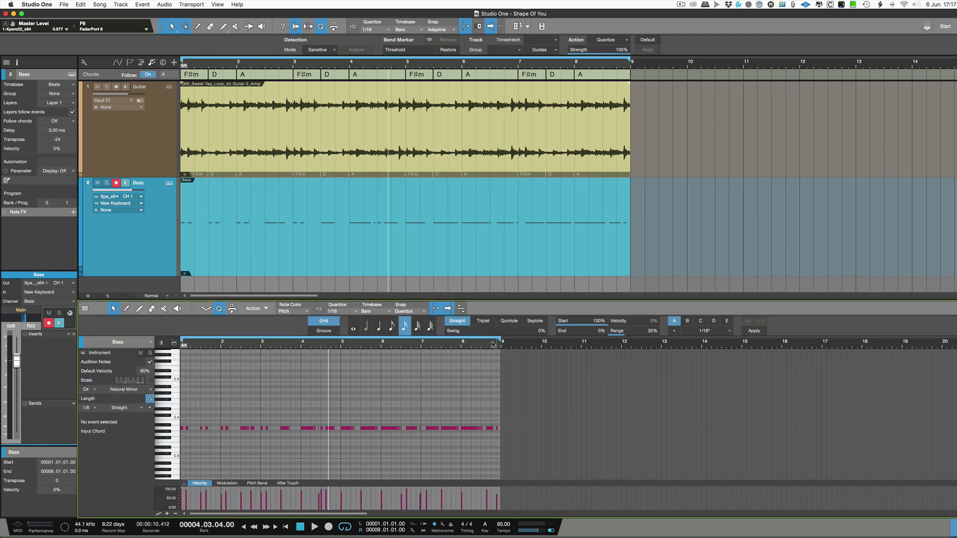
Set the Bass track's Follow chords to Bass and play it from the song start
click(71, 128)
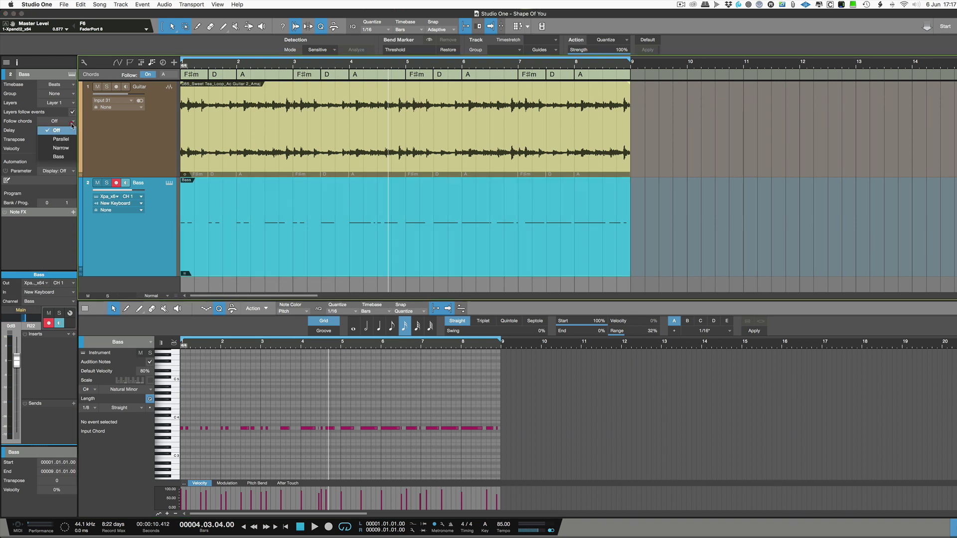
click(64, 157)
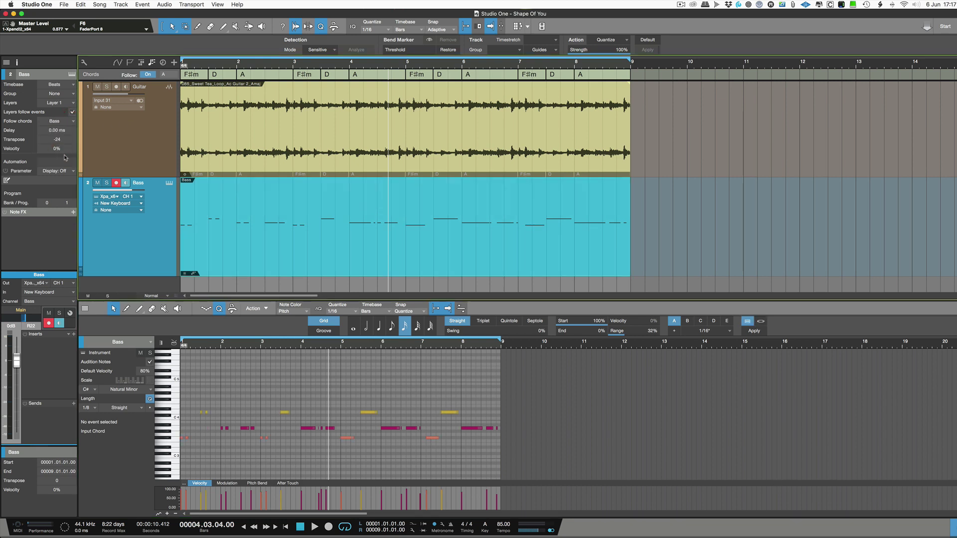
key(comma)
key(space)
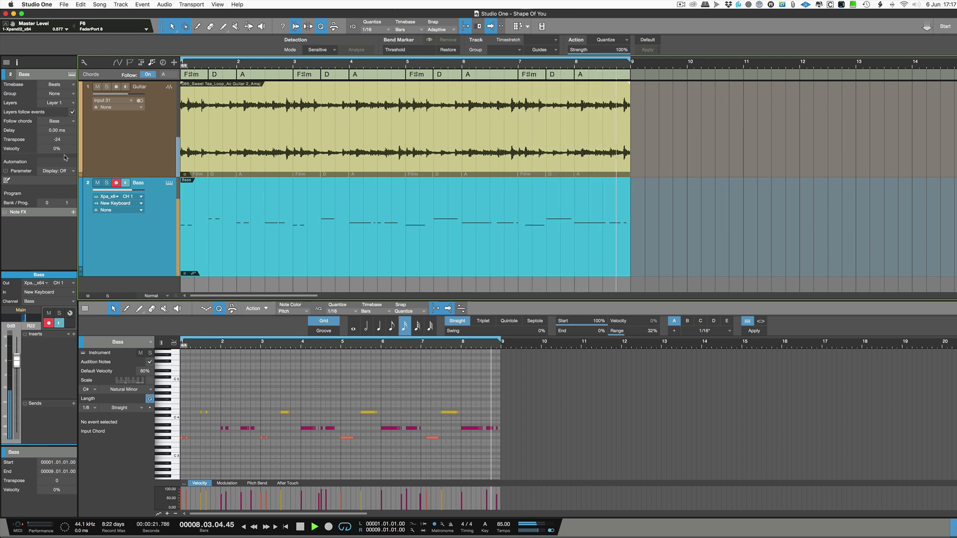
Stop playback and delete the existing Bass part
key(space)
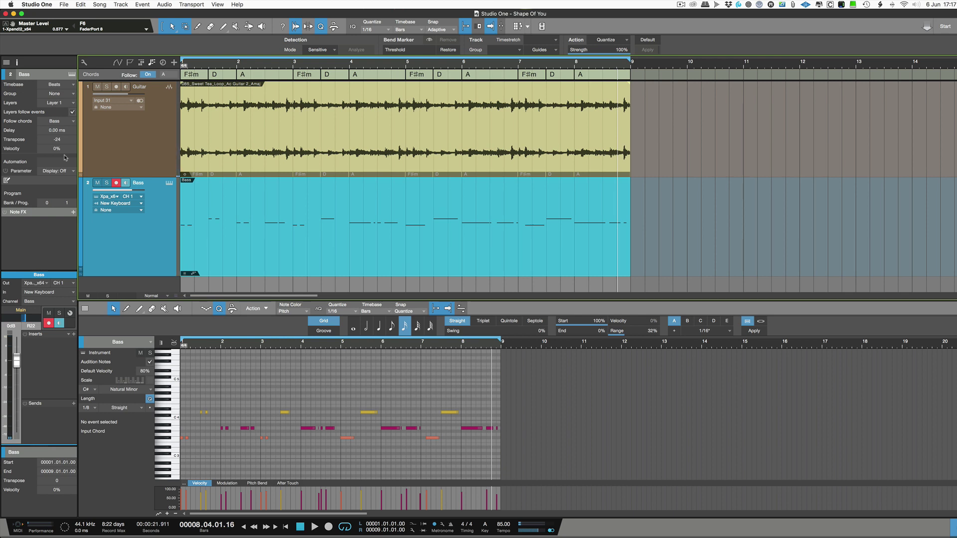
click(250, 266)
key(Delete)
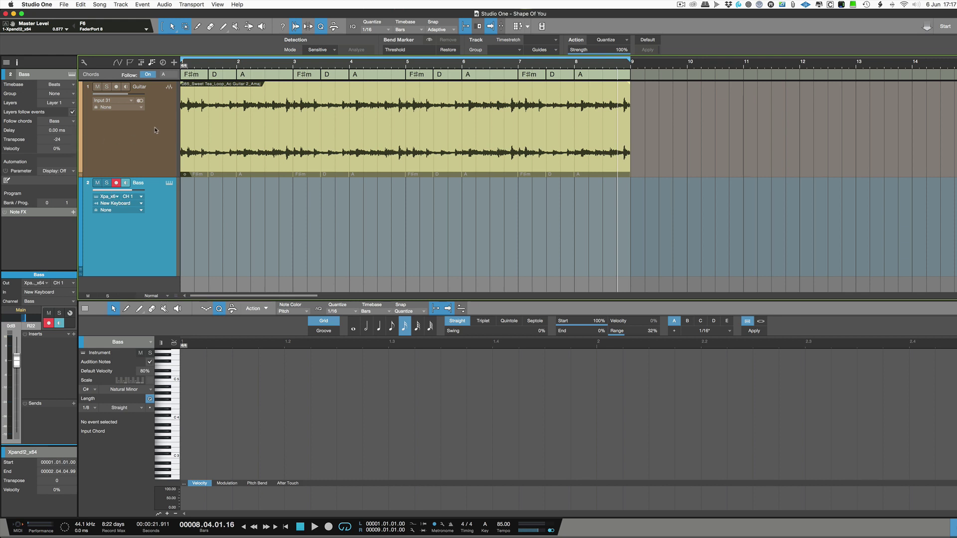
Record a new bass part from bar 1, then disarm the Bass track and return to the start
key(KP_Multiply)
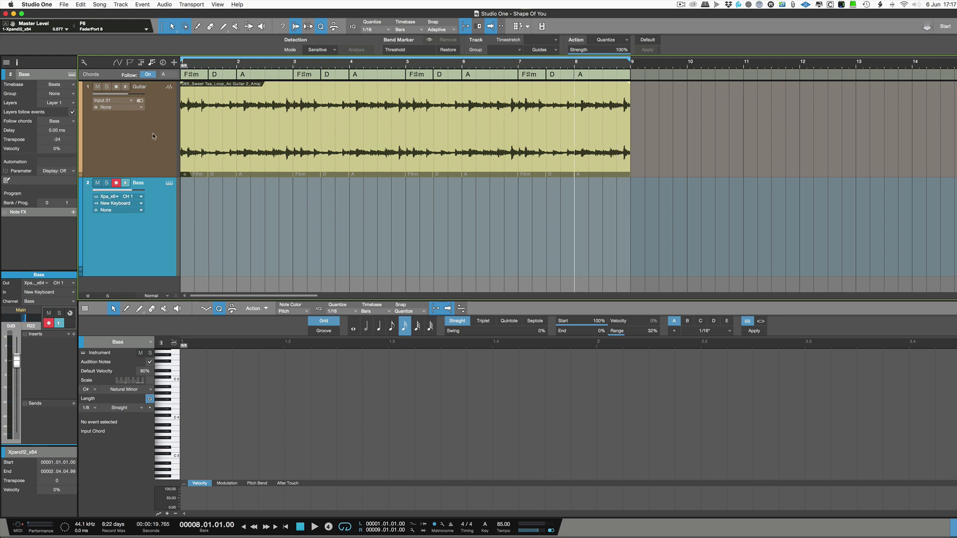
key(KP_0)
key(KP_0)
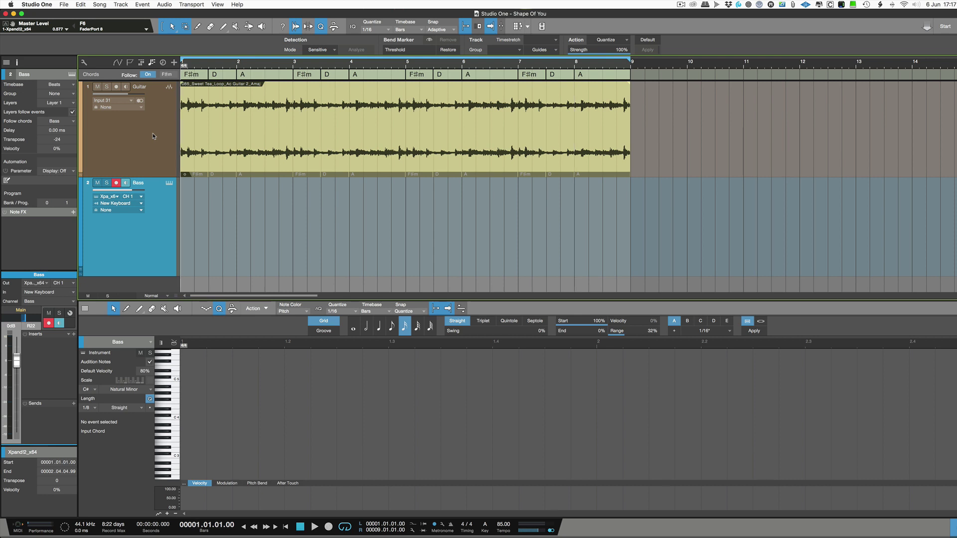
key(KP_Multiply)
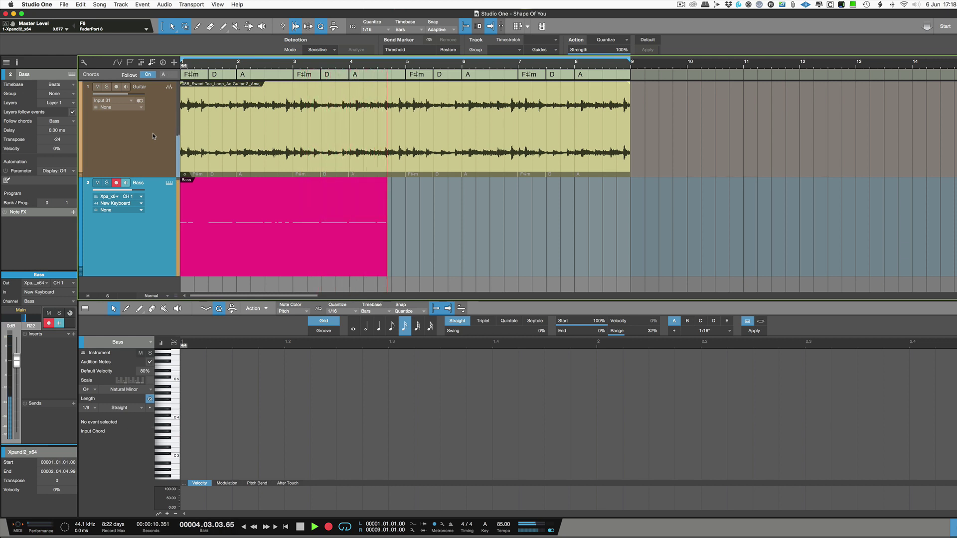
key(space)
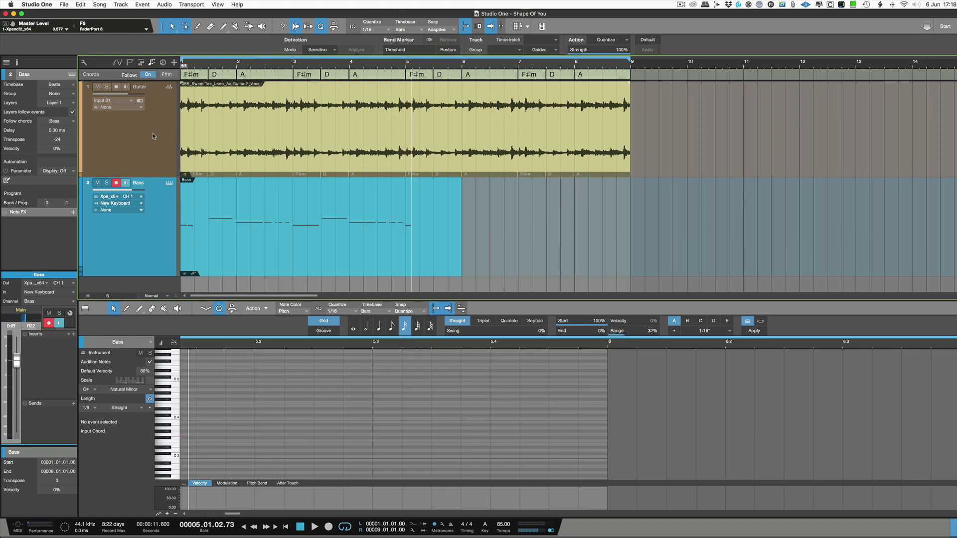
click(115, 183)
key(comma)
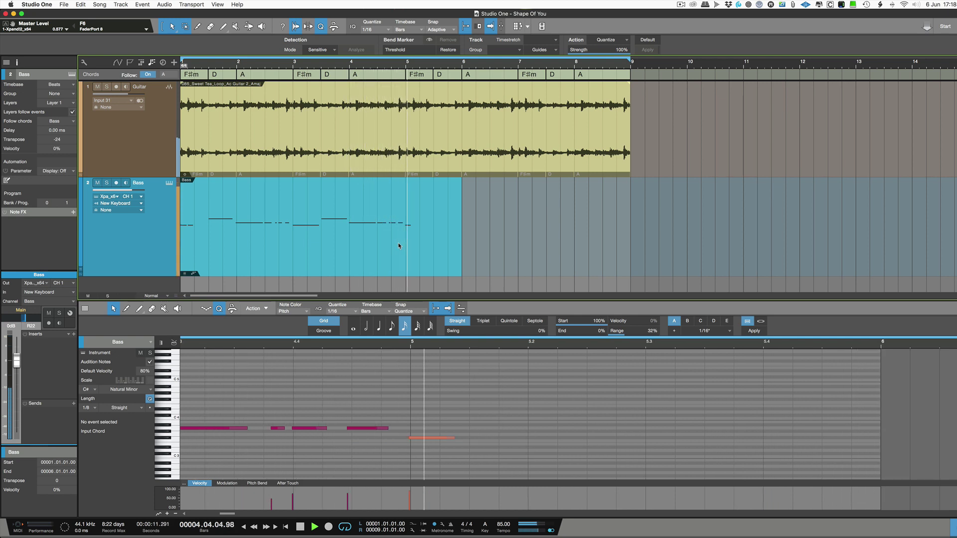
Shorten the recorded Bass part to end at bar 5 and duplicate it into bars 5–9
key(space)
drag(461, 245, 406, 249)
click(375, 260)
key(d)
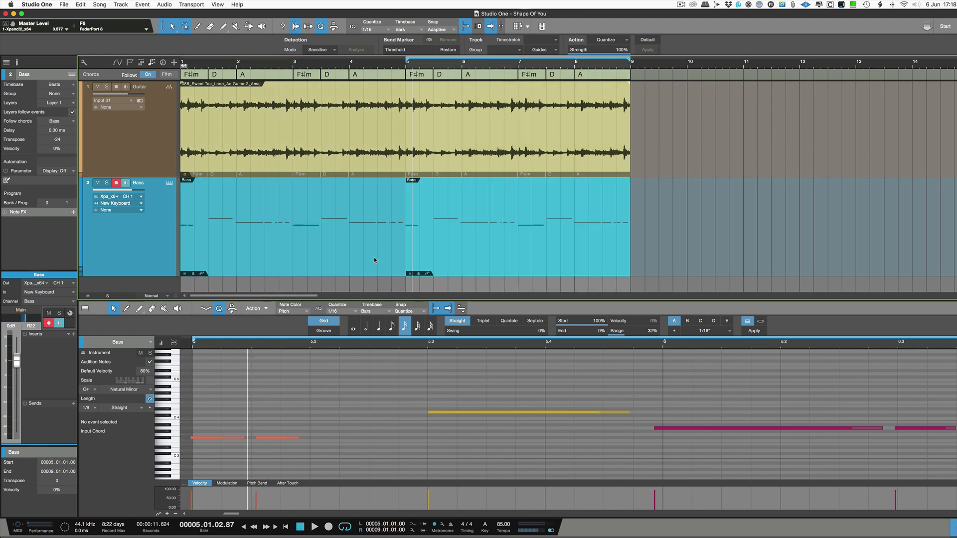